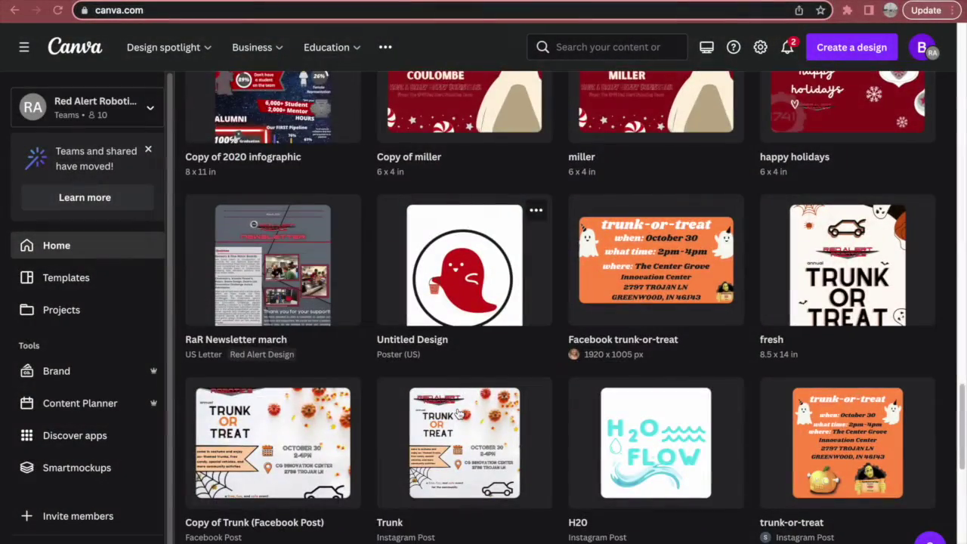
Step: Scroll the Canva design grid past the Pop Up Poster to the recruiting flyers and SPRING TRAINING poster
scroll(457, 408, down, 5)
scroll(457, 412, down, 4)
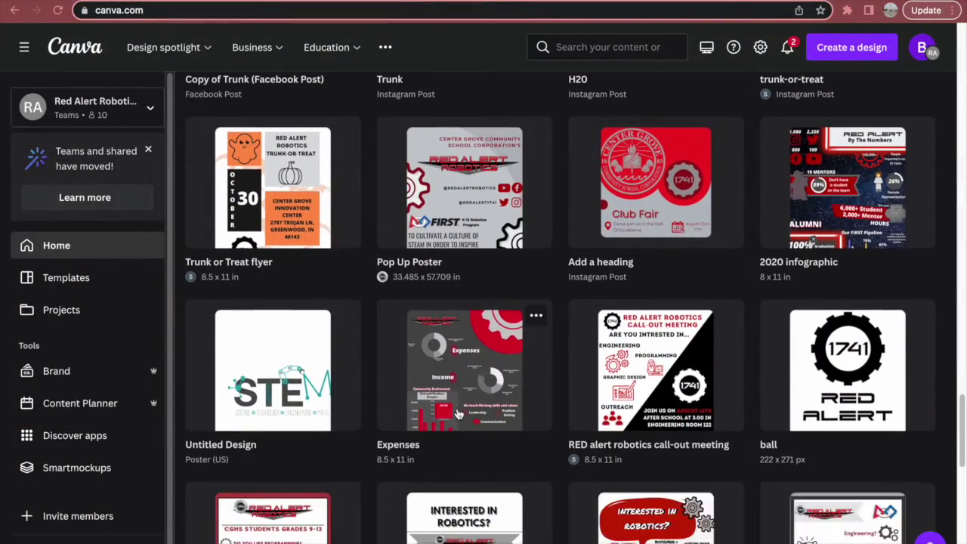
scroll(456, 413, down, 8)
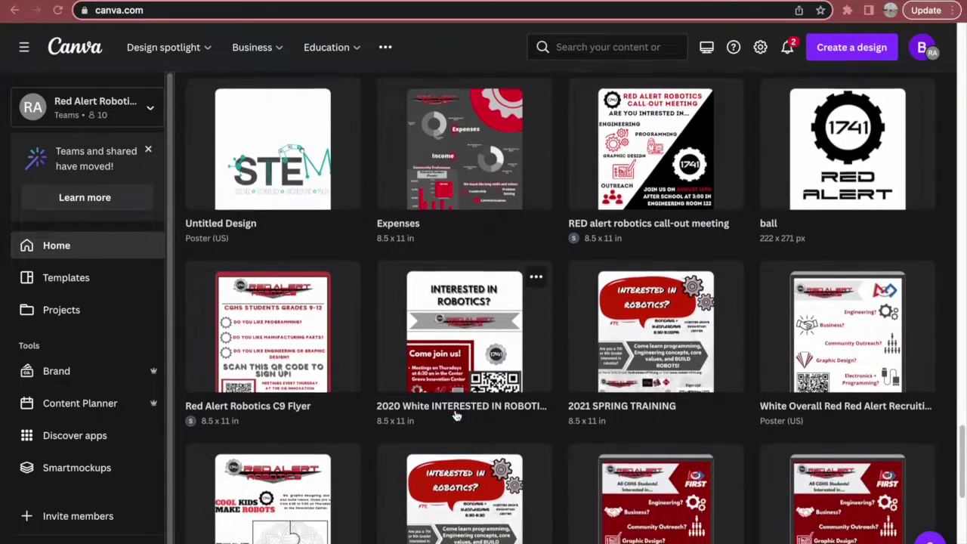
scroll(451, 413, down, 4)
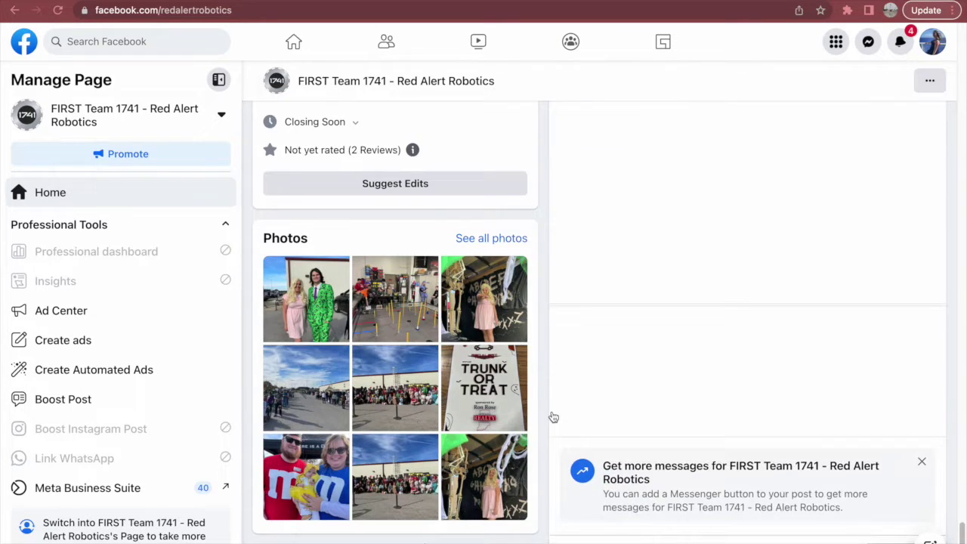
Step: Scroll the Red Alert Robotics Facebook feed below the Purdue visit post
scroll(552, 418, down, 5)
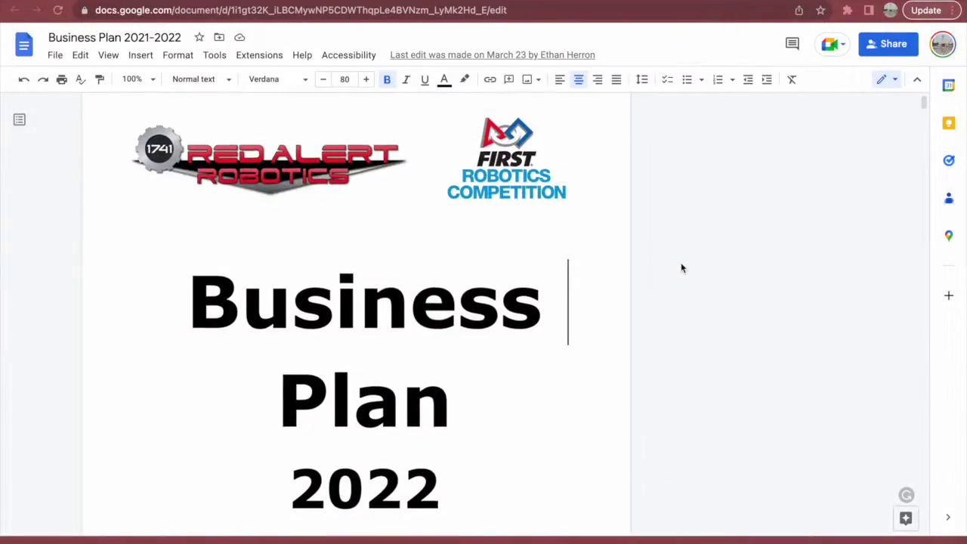
Step: Scroll the Business Plan 2021-2022 from the title through the Table of Contents to Priorities
scroll(680, 268, down, 5)
scroll(679, 270, down, 10)
scroll(679, 272, down, 2)
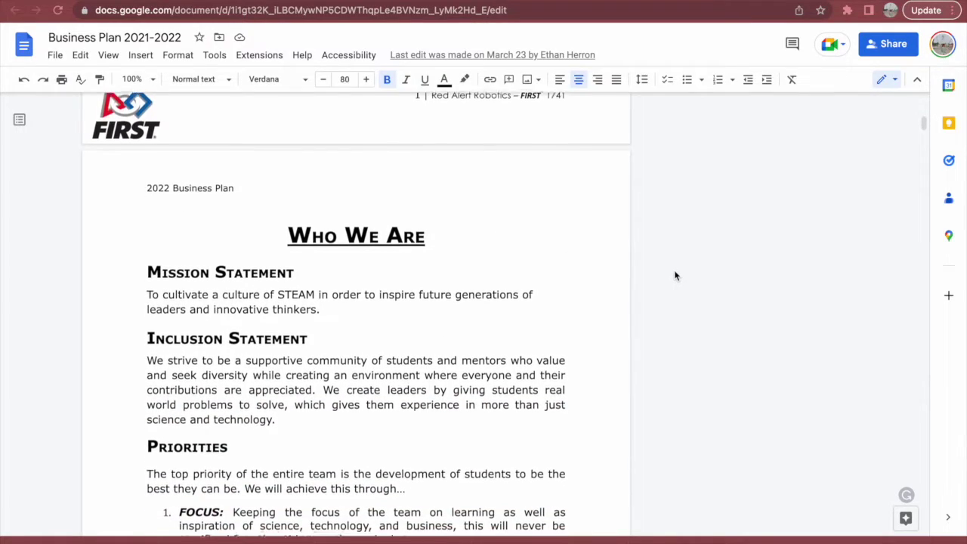
scroll(674, 272, down, 3)
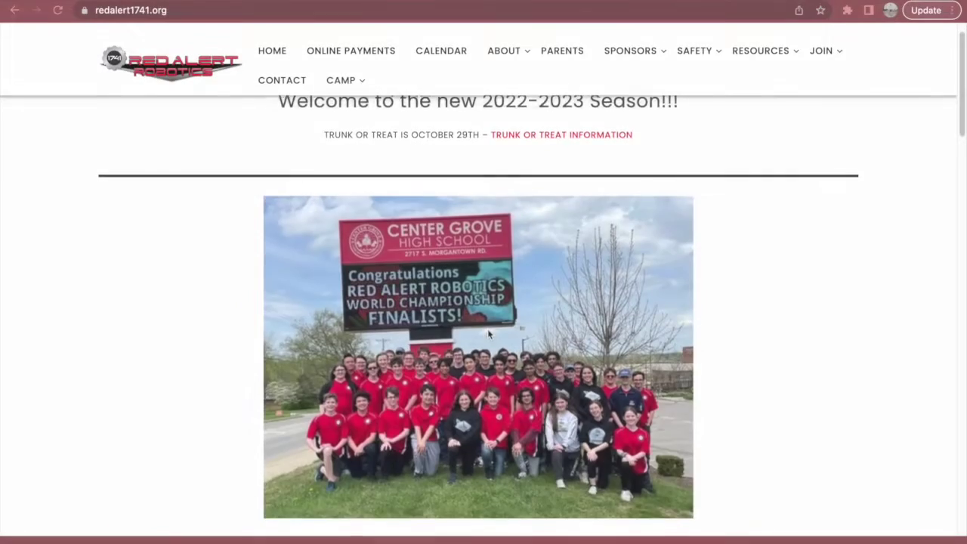
Step: Scroll the redalert1741.org home page from the season welcome photo down to the footer
scroll(487, 333, down, 5)
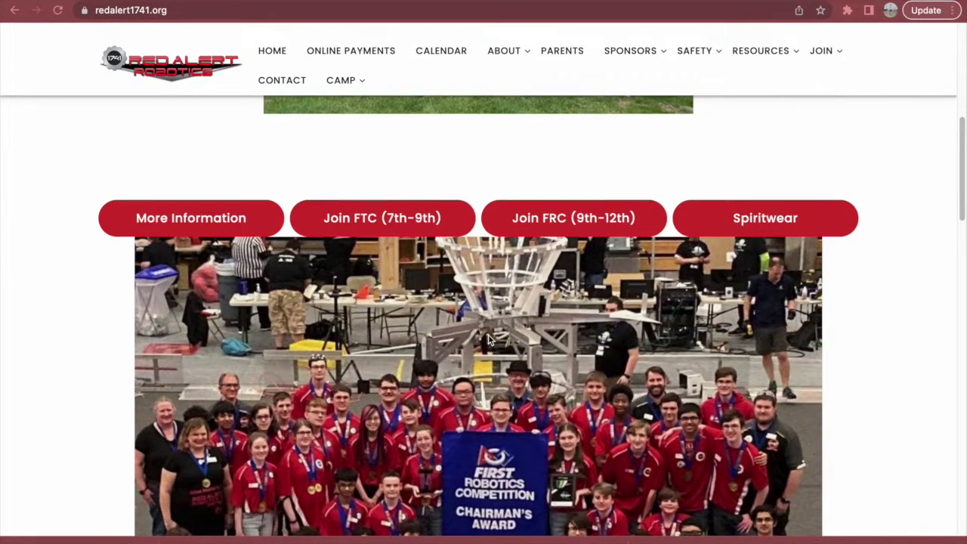
scroll(488, 340, down, 6)
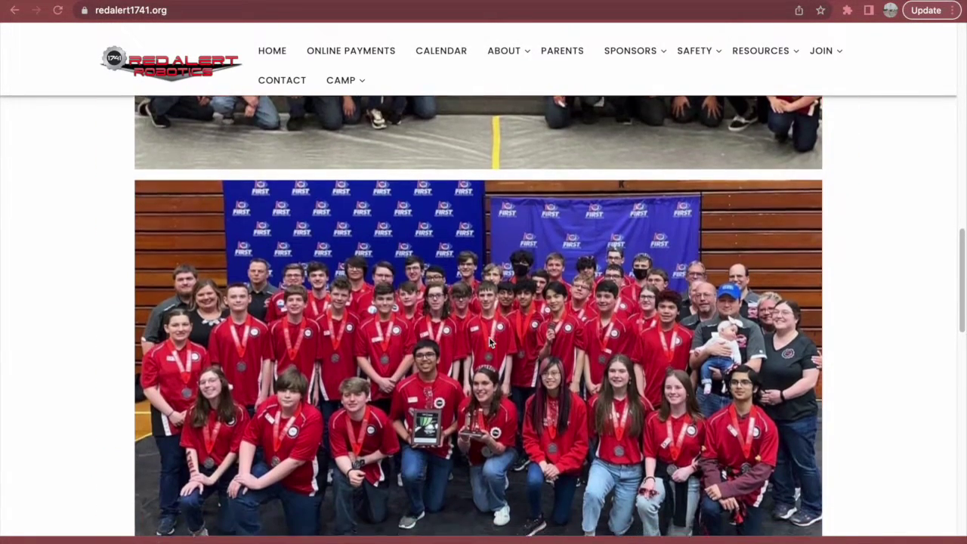
scroll(489, 342, down, 3)
scroll(489, 342, down, 4)
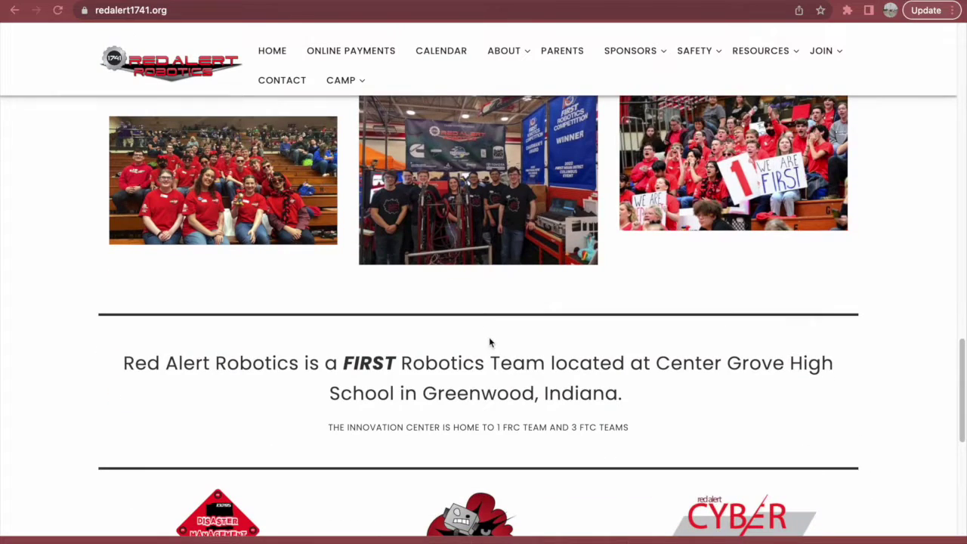
scroll(488, 342, down, 3)
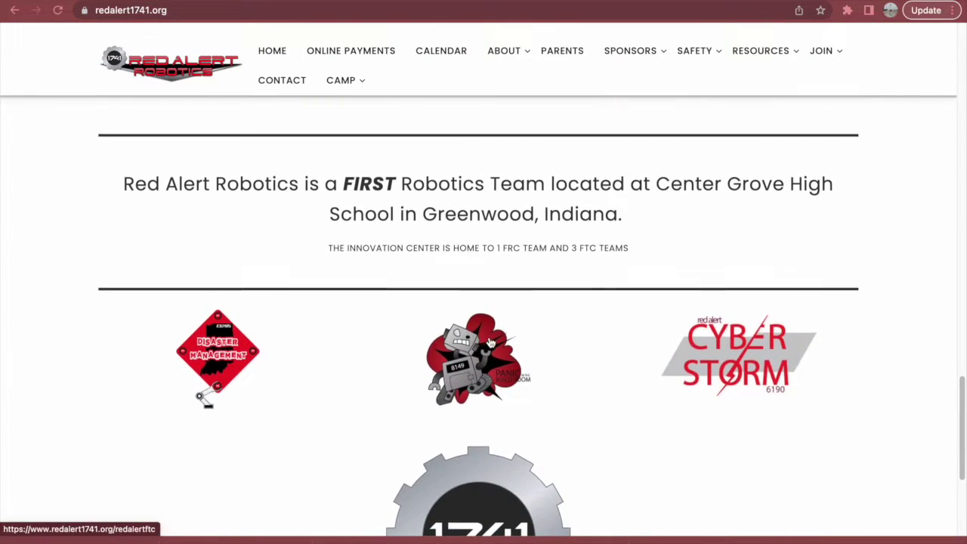
scroll(490, 344, down, 3)
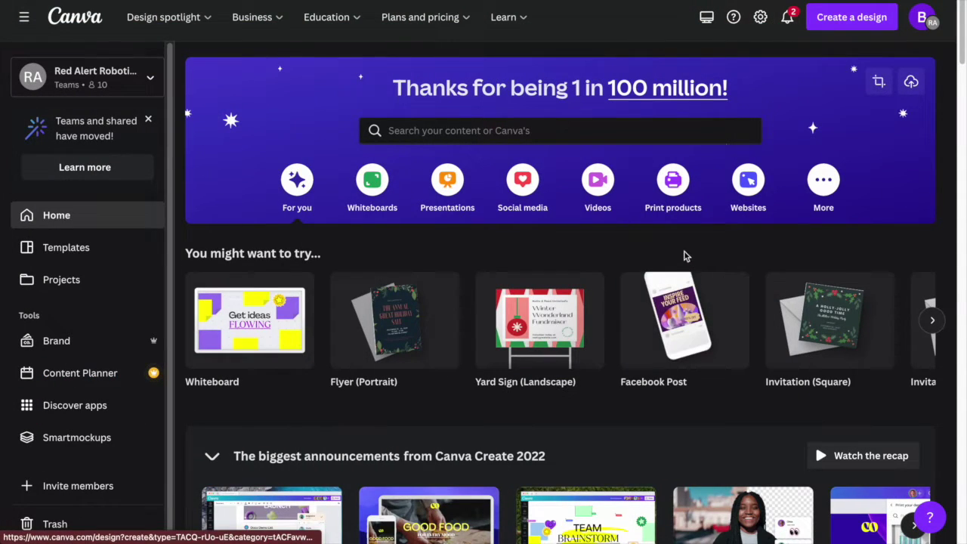
Step: Find the Robotics Open House card in Recent designs and open it in the editor
scroll(604, 242, down, 4)
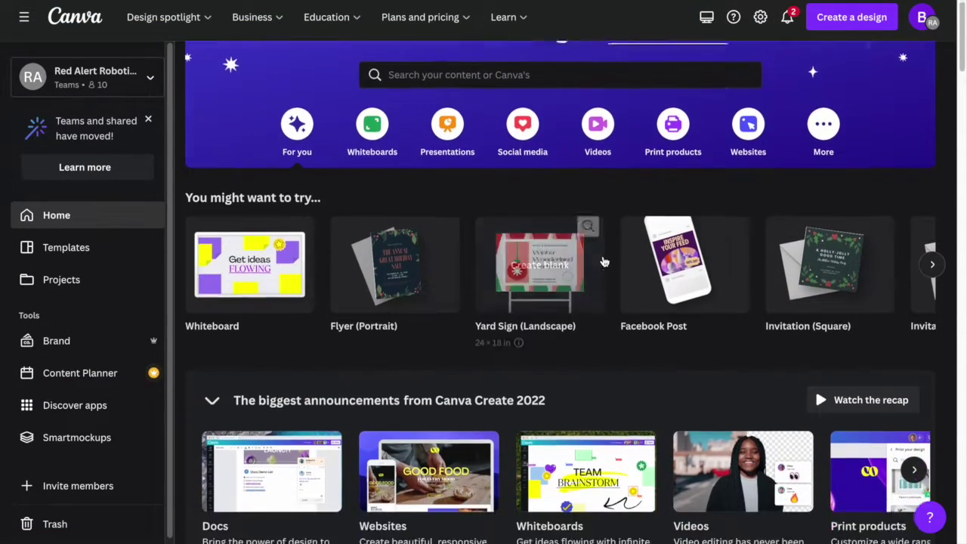
scroll(601, 266, down, 2)
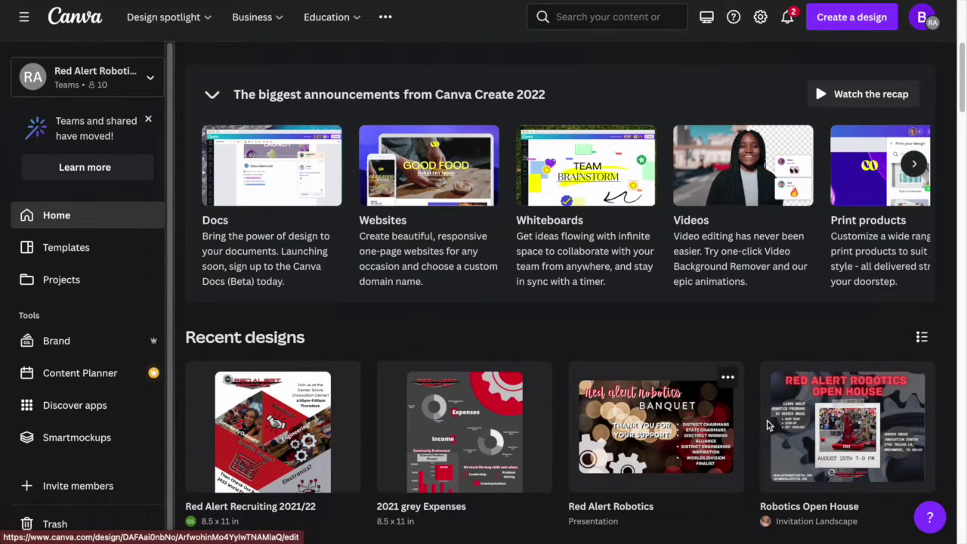
click(815, 425)
click(725, 182)
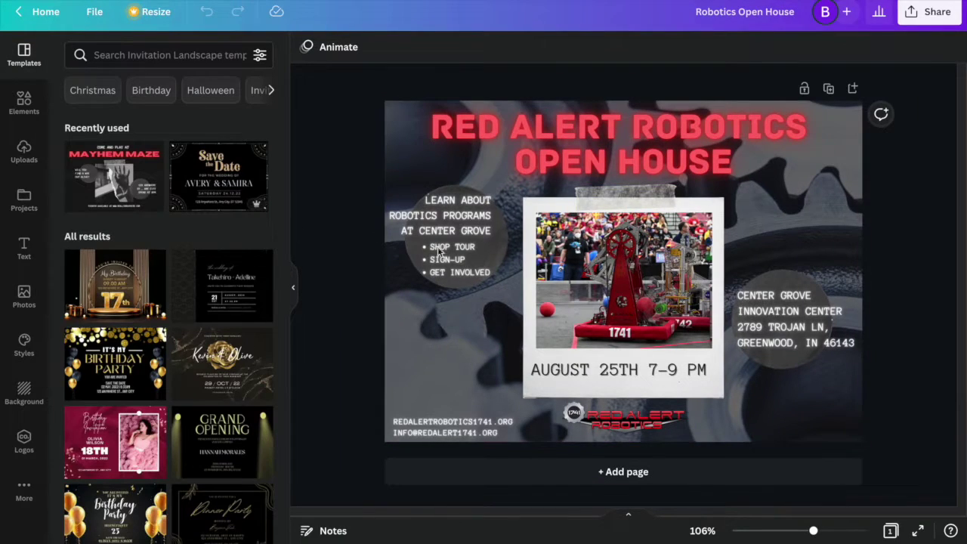
Step: Browse the Elements, Text and brand Logos panels, scrolling the logos, then return to Elements
click(20, 121)
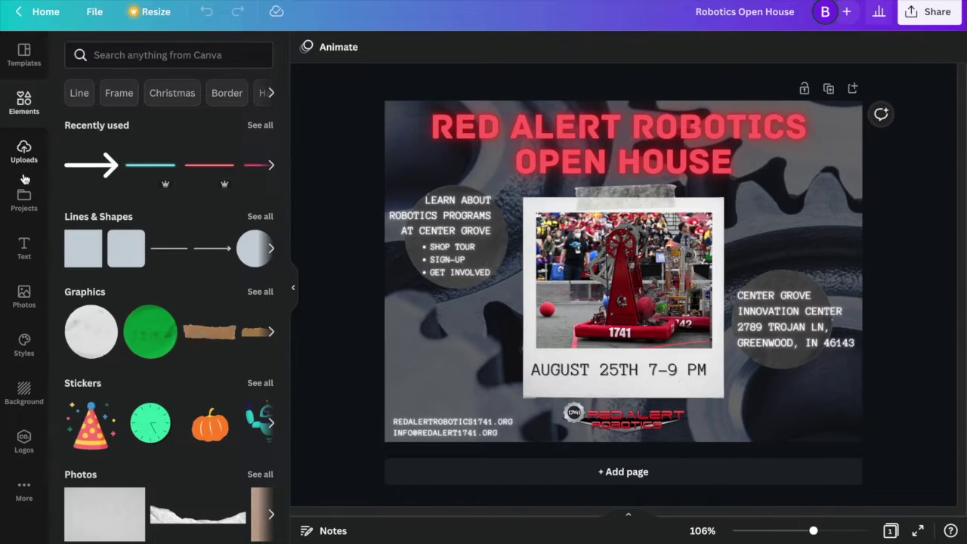
click(25, 247)
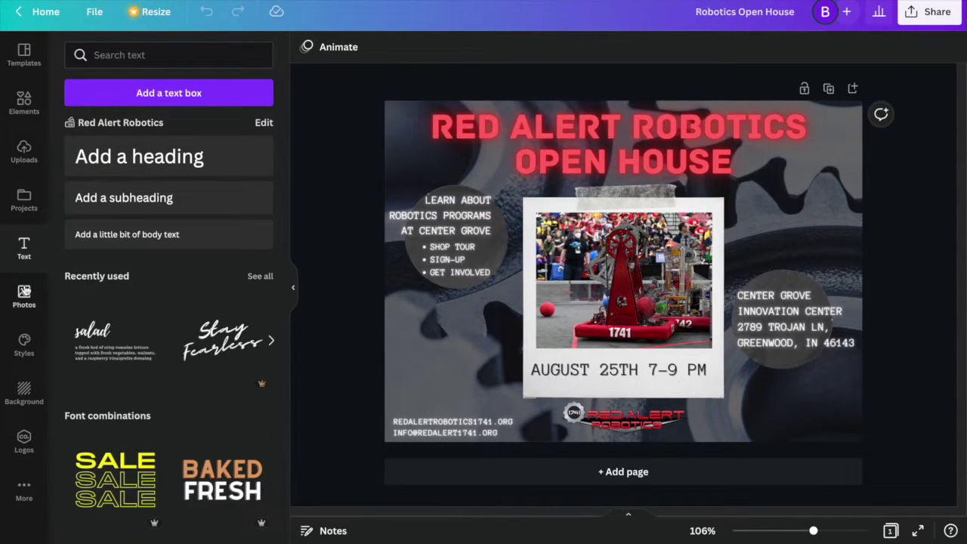
click(13, 444)
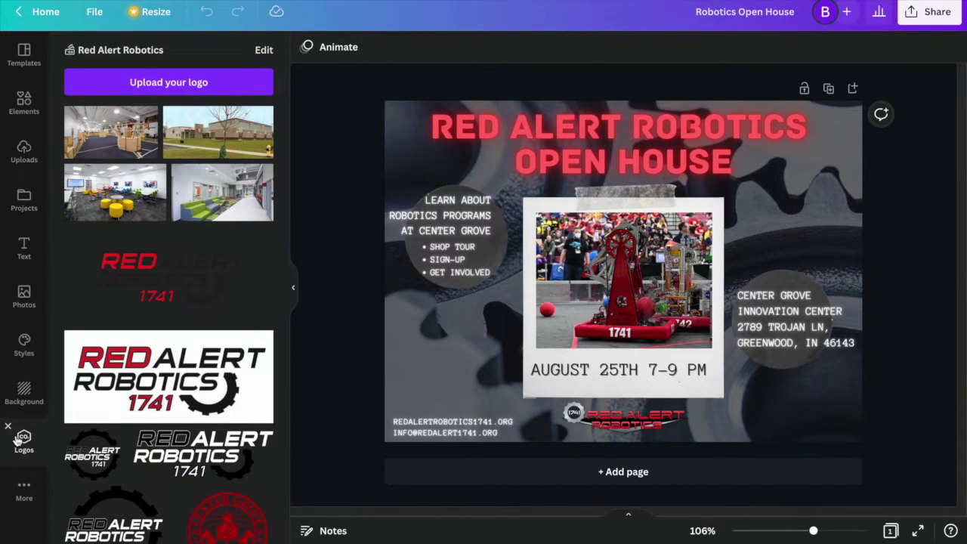
scroll(225, 243, down, 3)
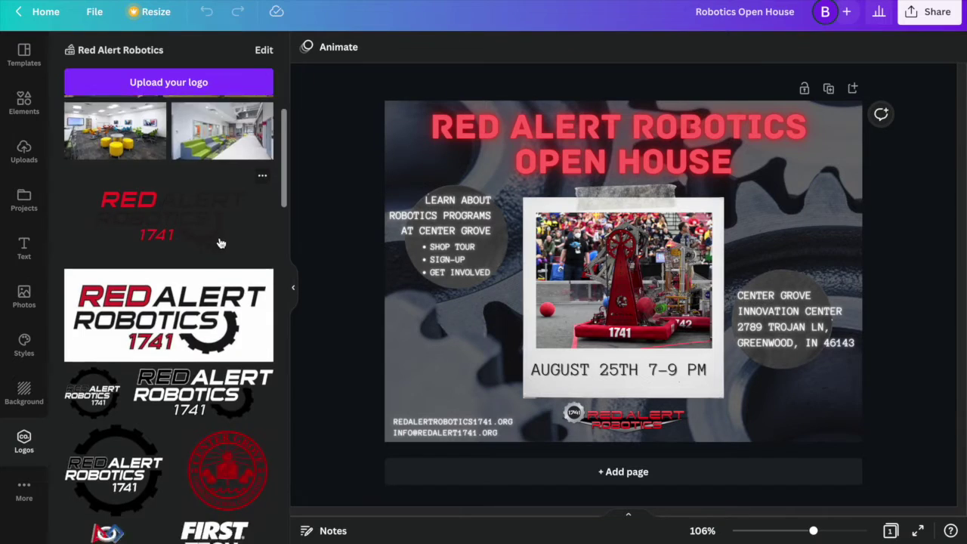
scroll(219, 243, down, 8)
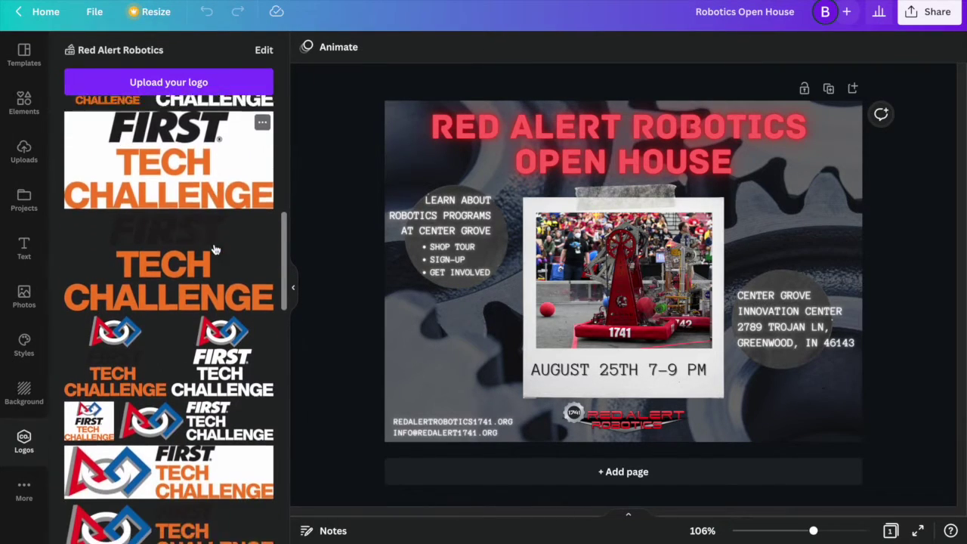
scroll(217, 249, down, 10)
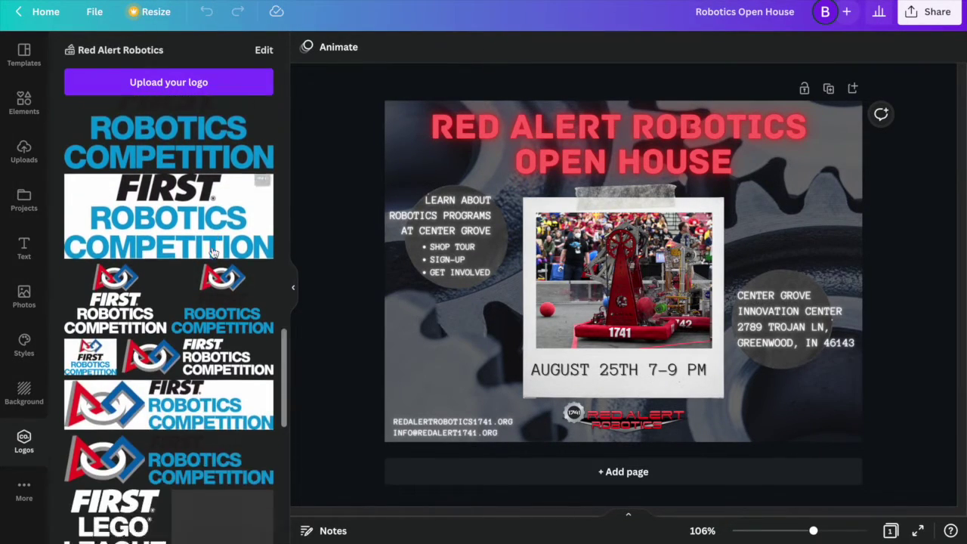
click(25, 120)
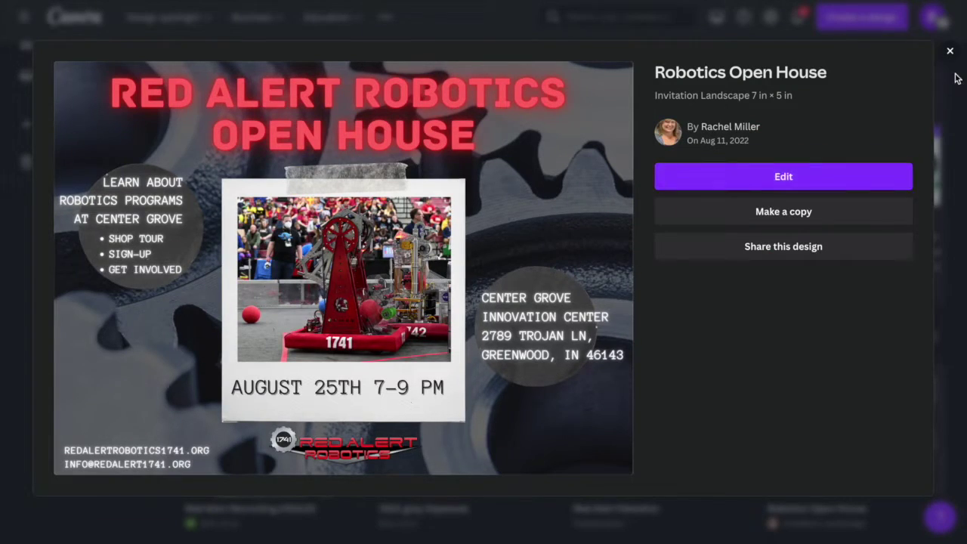
Step: Close the Robotics Open House preview and go to the team's Brand Kit
click(950, 53)
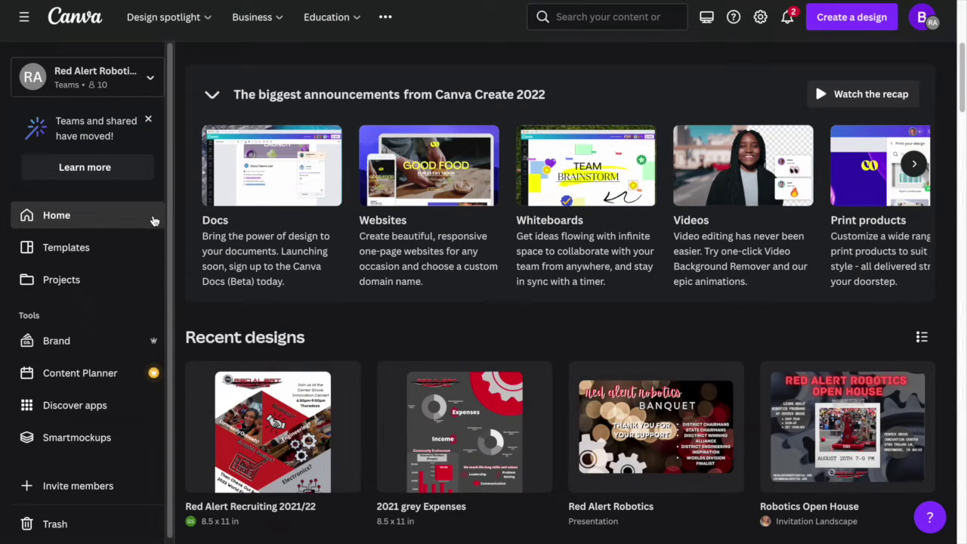
scroll(52, 274, down, 1)
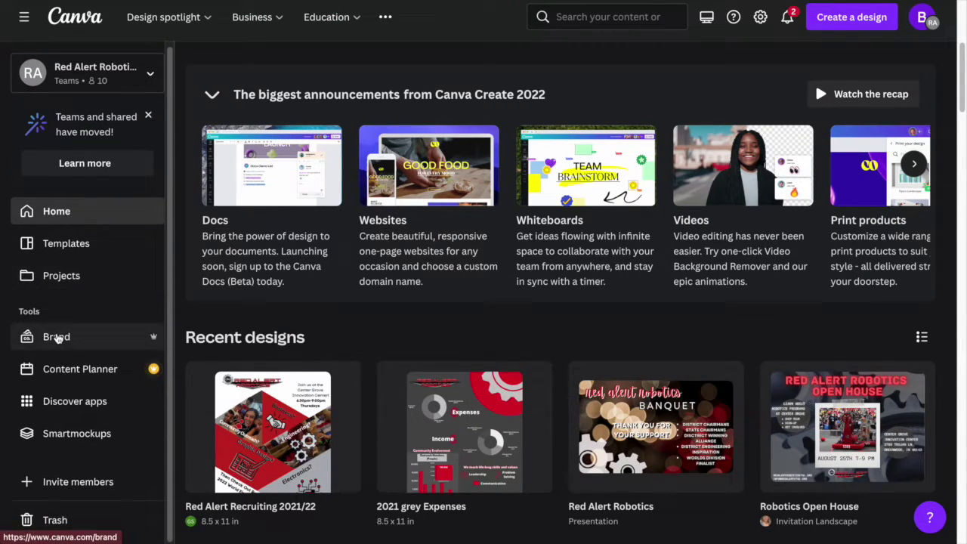
click(57, 336)
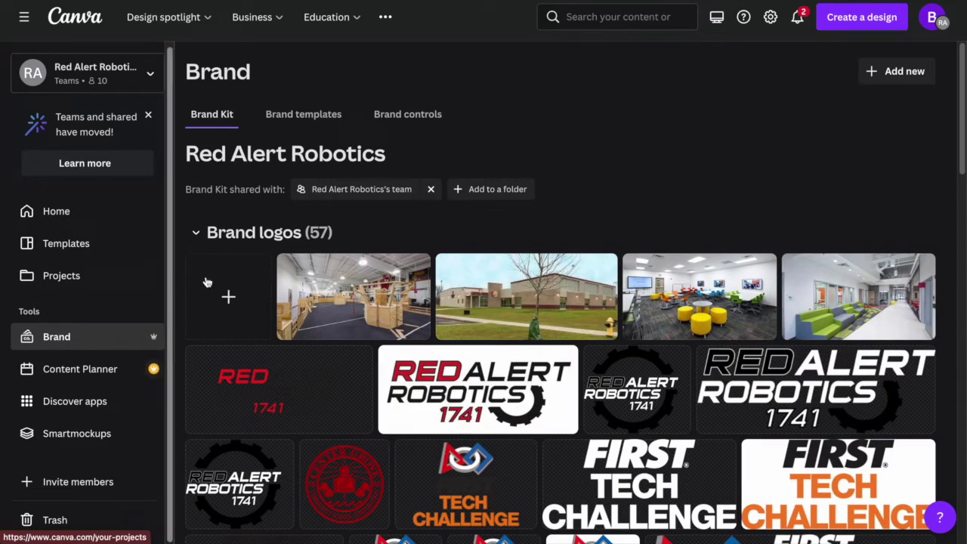
Step: Check the Brand controls and Brand templates tabs, then scroll the Brand Kit logos
click(386, 117)
click(278, 121)
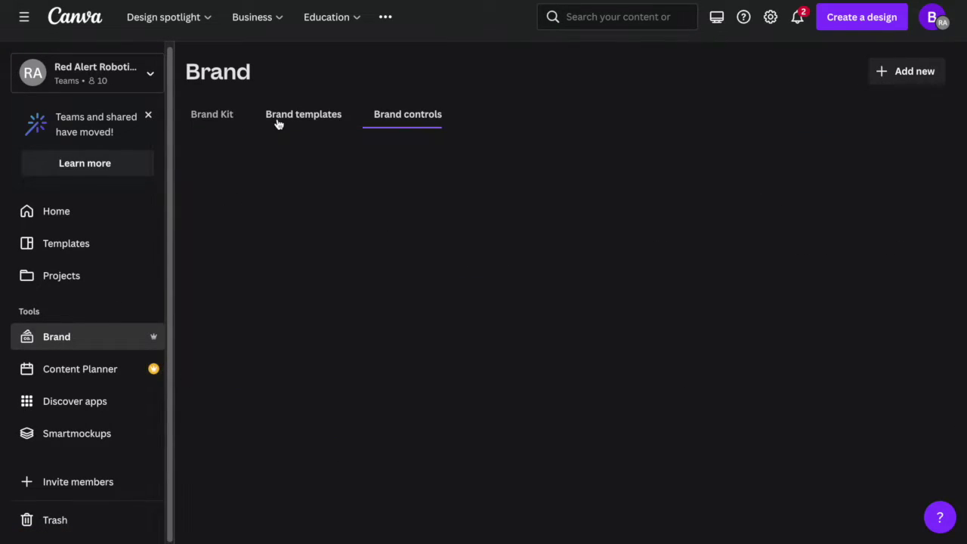
click(214, 123)
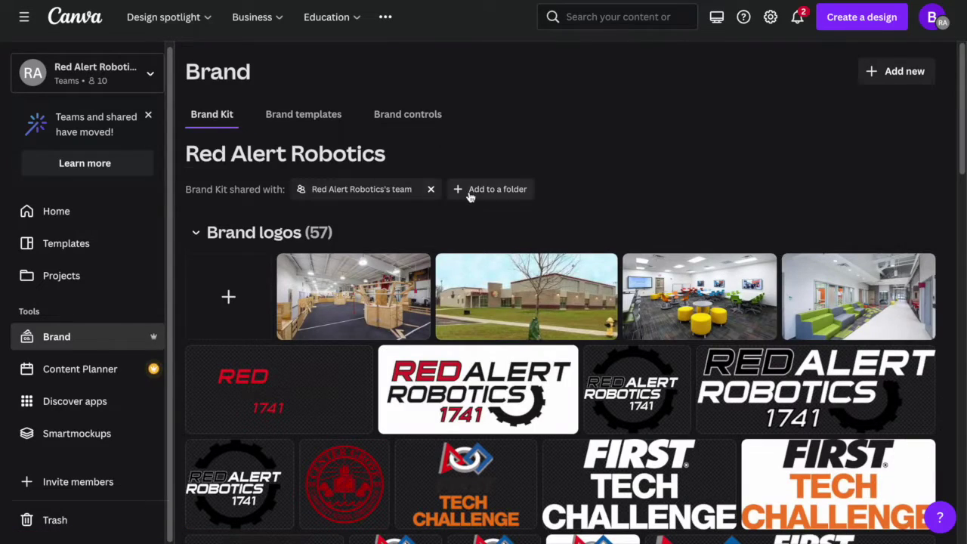
scroll(382, 182, down, 9)
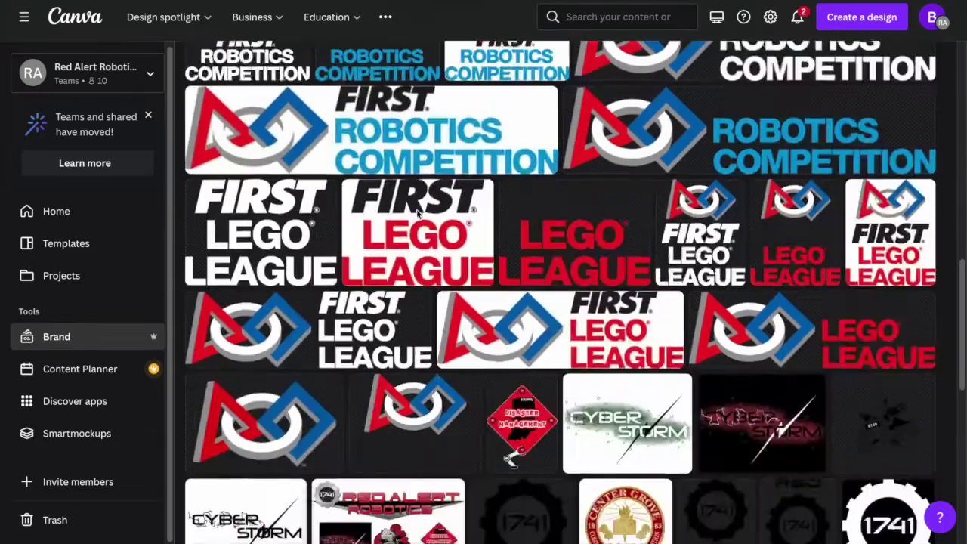
scroll(402, 215, up, 10)
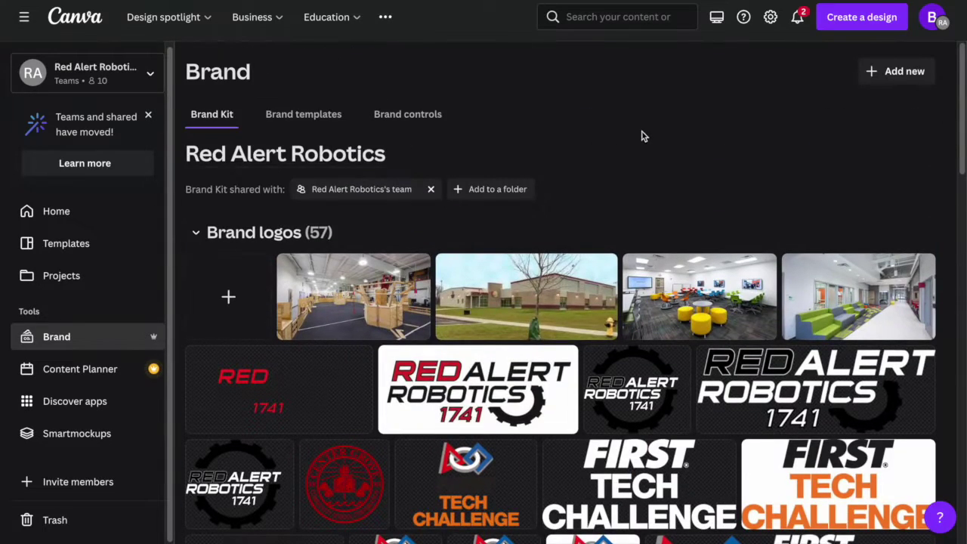
scroll(538, 189, down, 15)
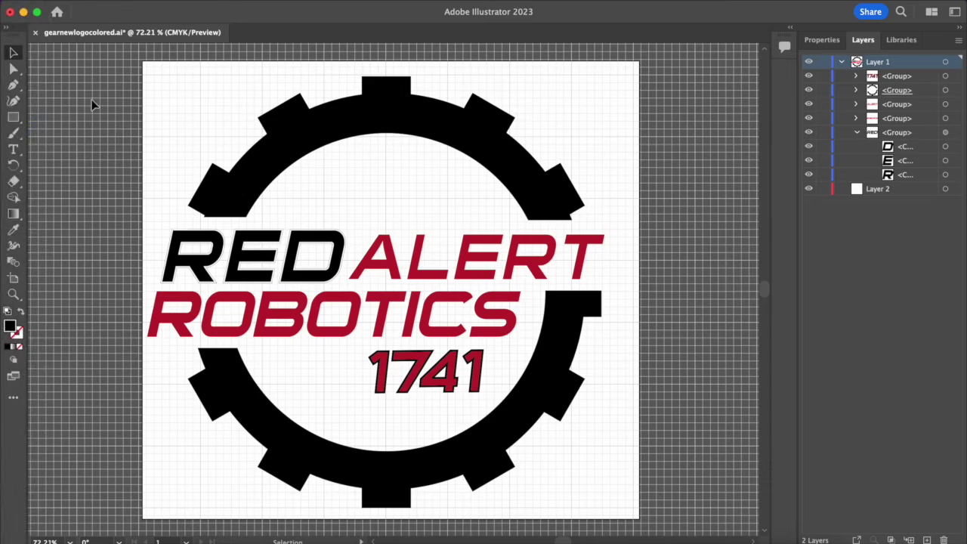
Step: Draw a stray three-corner Pen triangle above the gear logo, then delete it
click(275, 145)
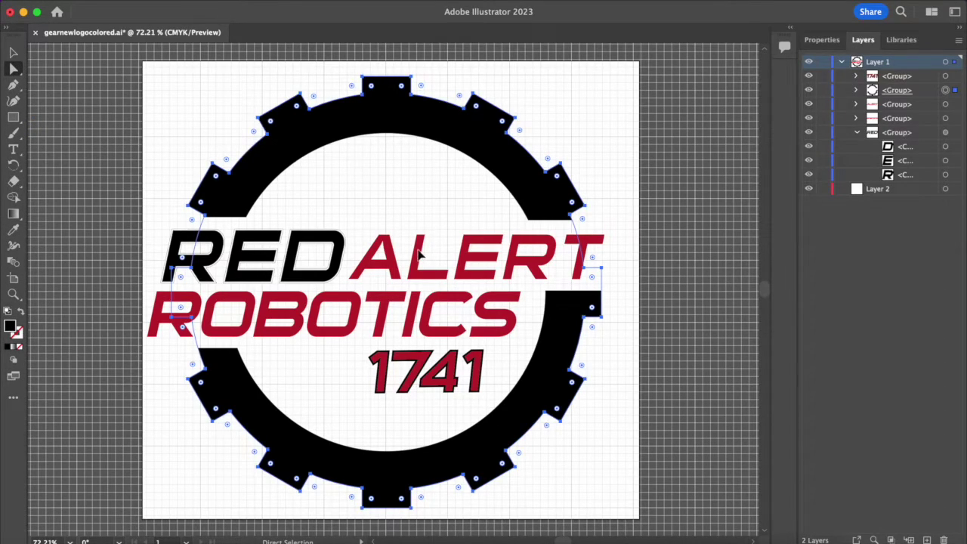
click(13, 84)
click(182, 99)
click(213, 105)
click(192, 118)
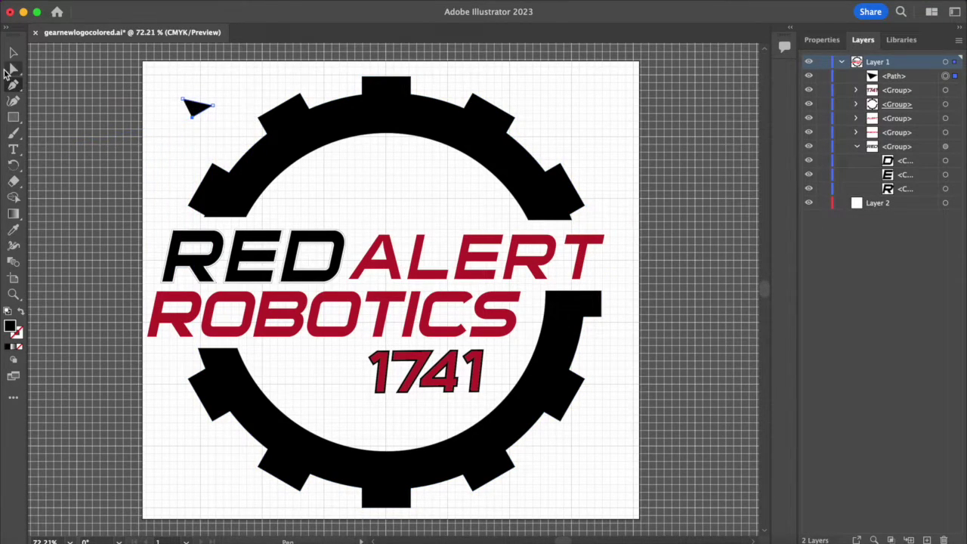
key(Delete)
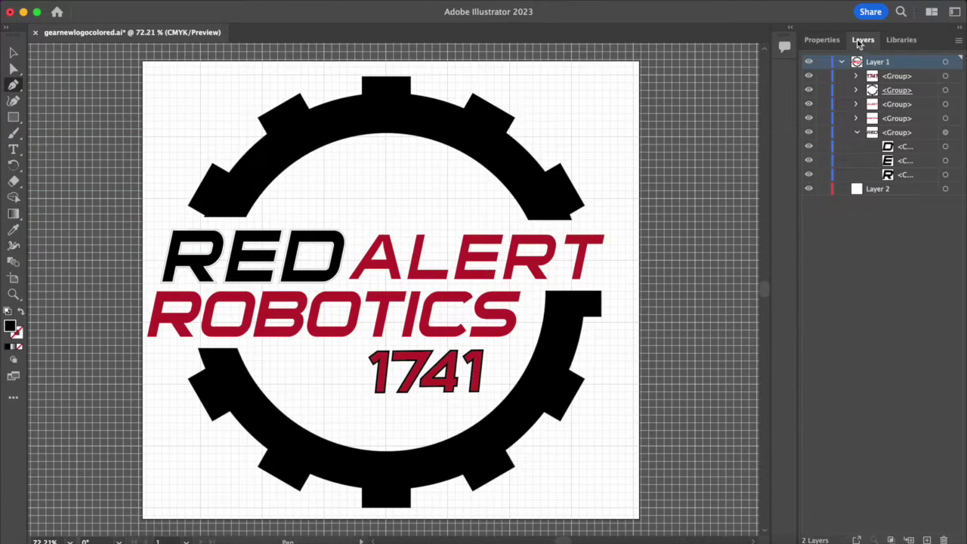
Step: Expand the 1741 number and gear groups in Layers and show document Properties
click(856, 76)
click(856, 147)
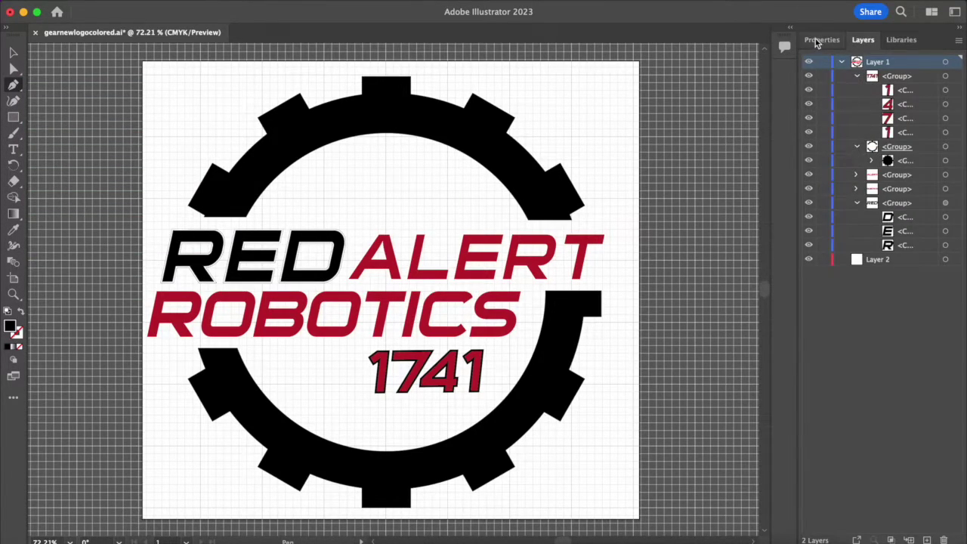
click(817, 41)
click(14, 52)
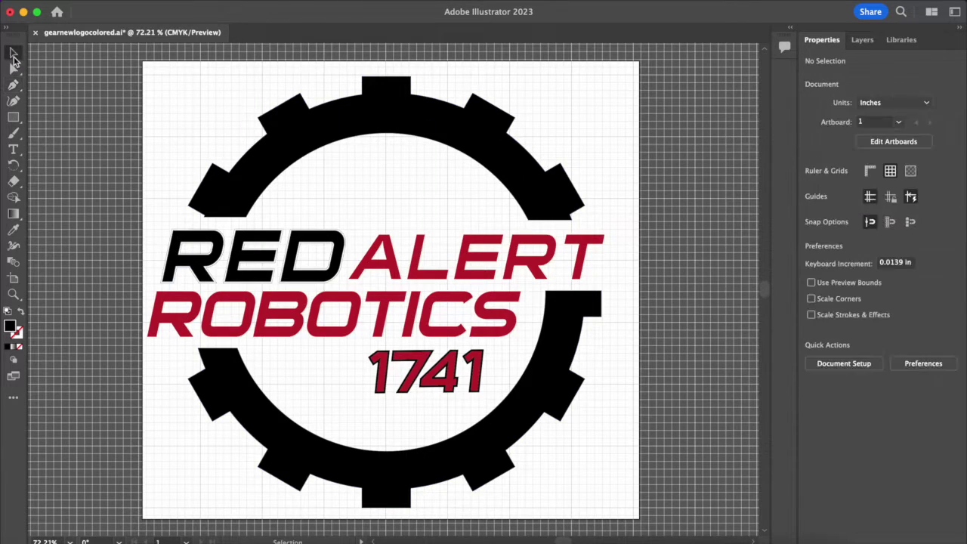
click(519, 156)
click(15, 69)
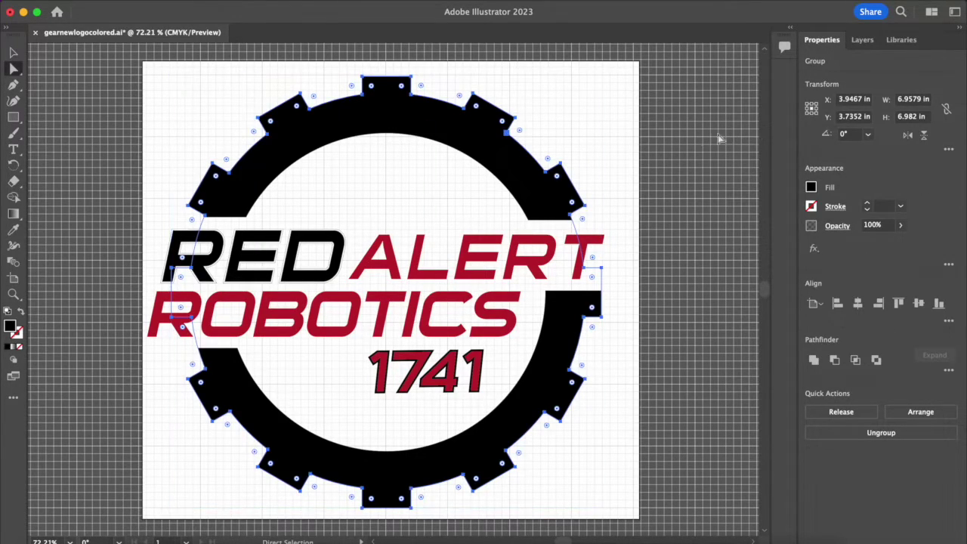
click(811, 187)
click(743, 242)
click(721, 242)
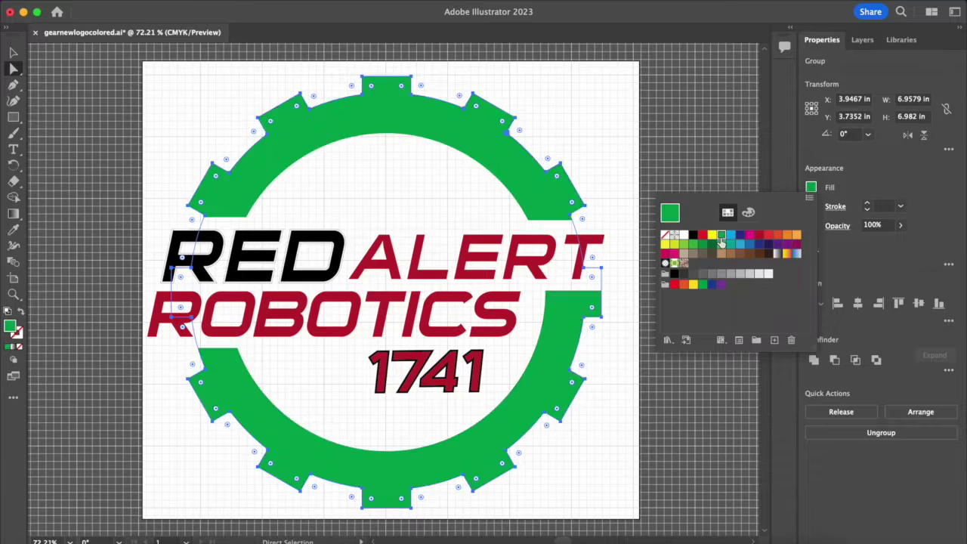
click(692, 235)
click(680, 162)
click(604, 149)
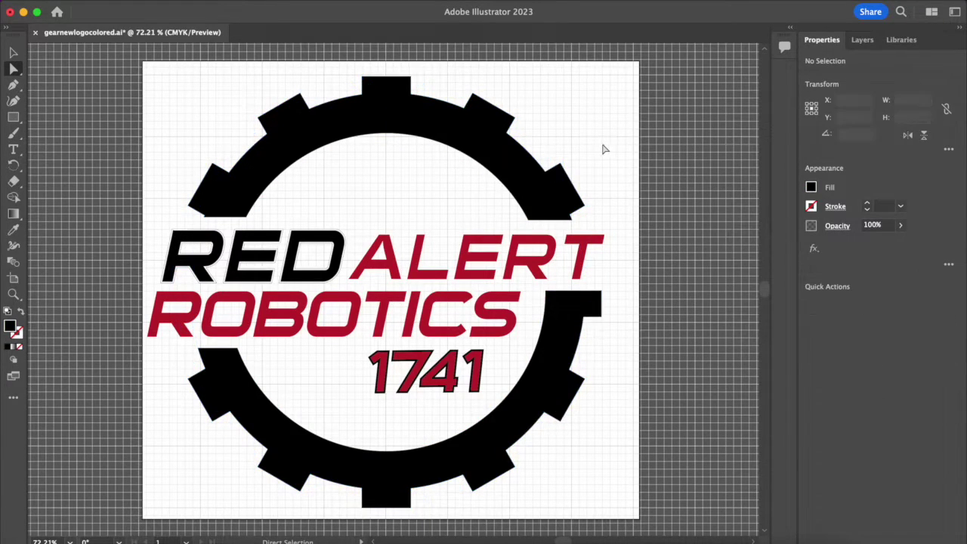
click(911, 43)
click(813, 42)
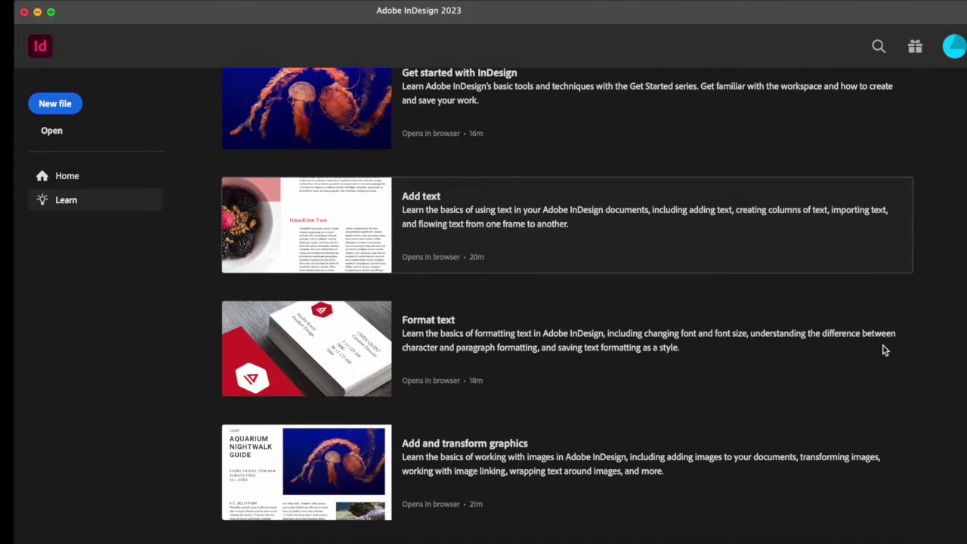
scroll(885, 350, down, 5)
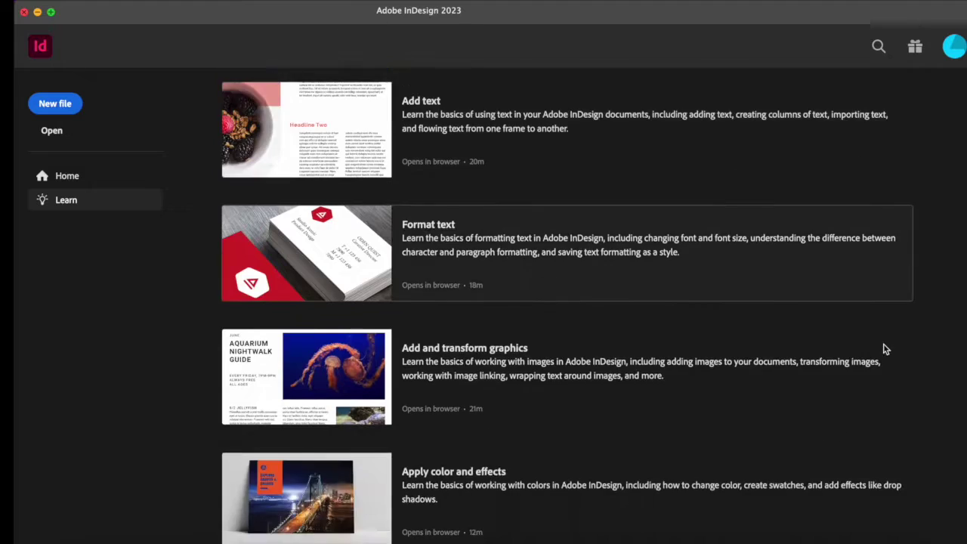
scroll(885, 350, down, 5)
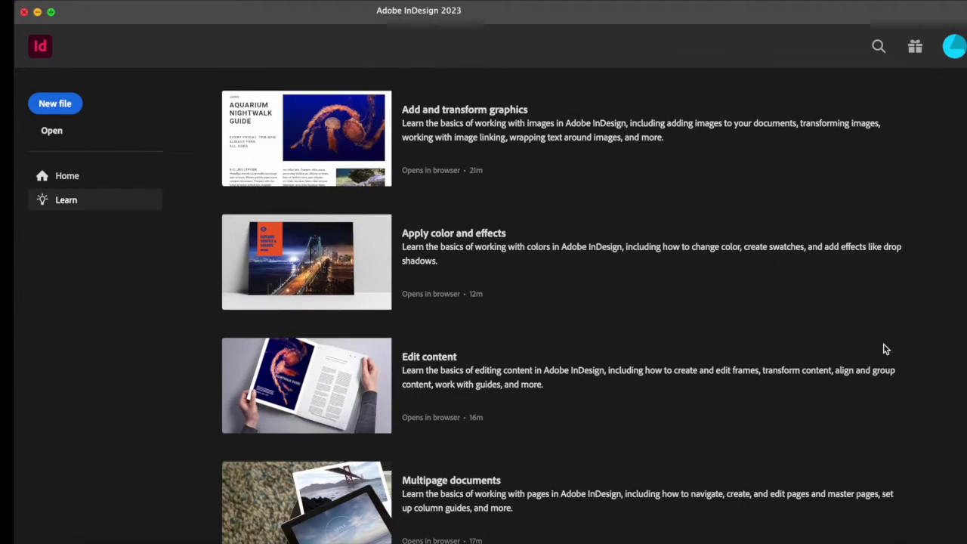
scroll(885, 350, down, 5)
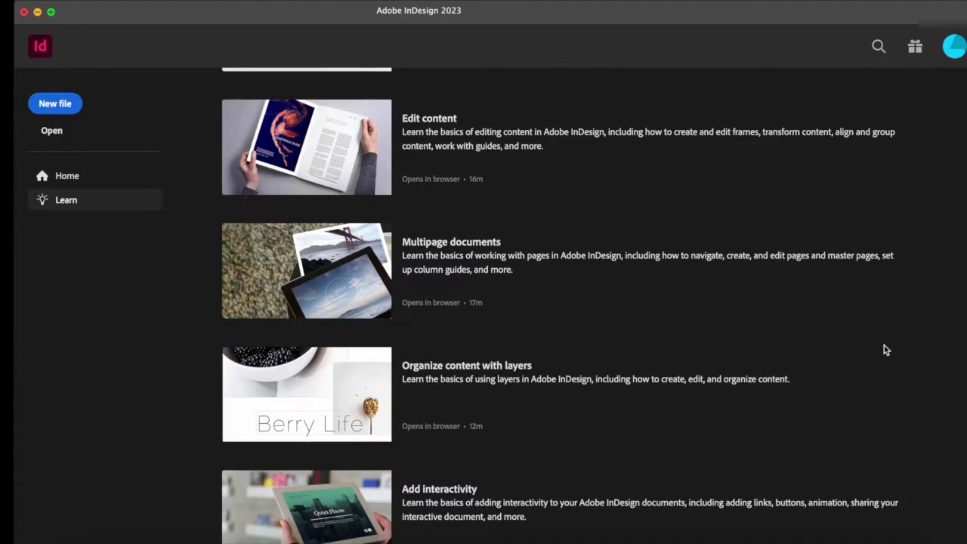
scroll(885, 350, down, 5)
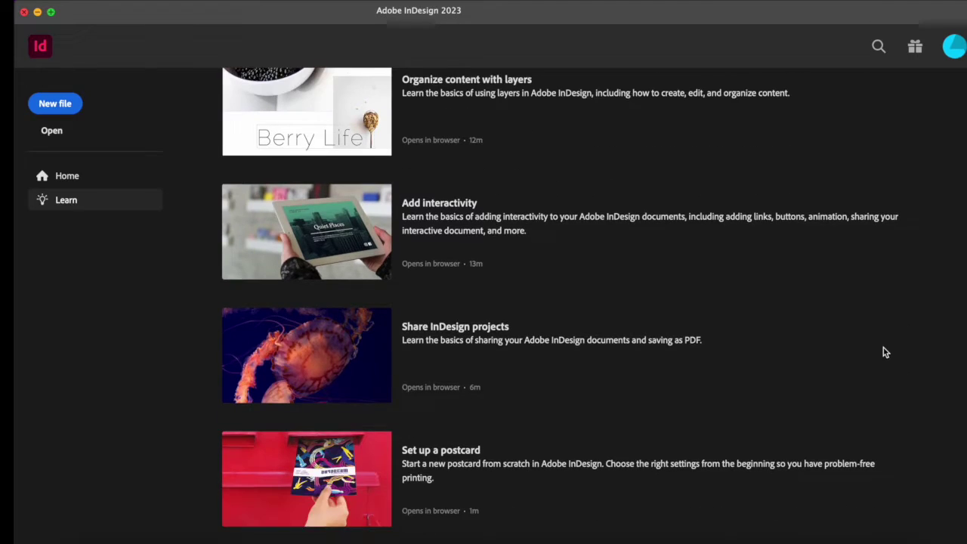
scroll(884, 348, down, 6)
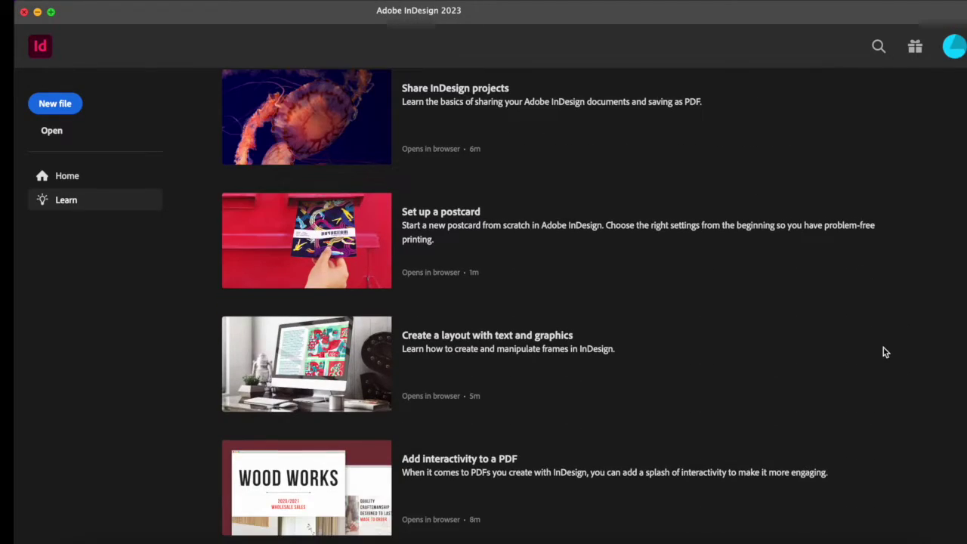
scroll(885, 352, down, 6)
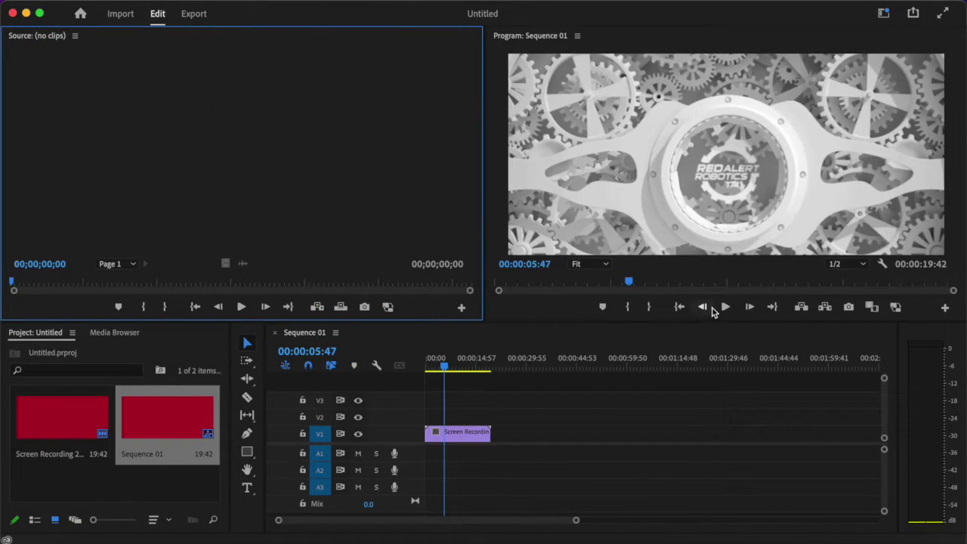
Step: Stop the gear video at 00:00:08:30 and place a text box on the frame
click(724, 308)
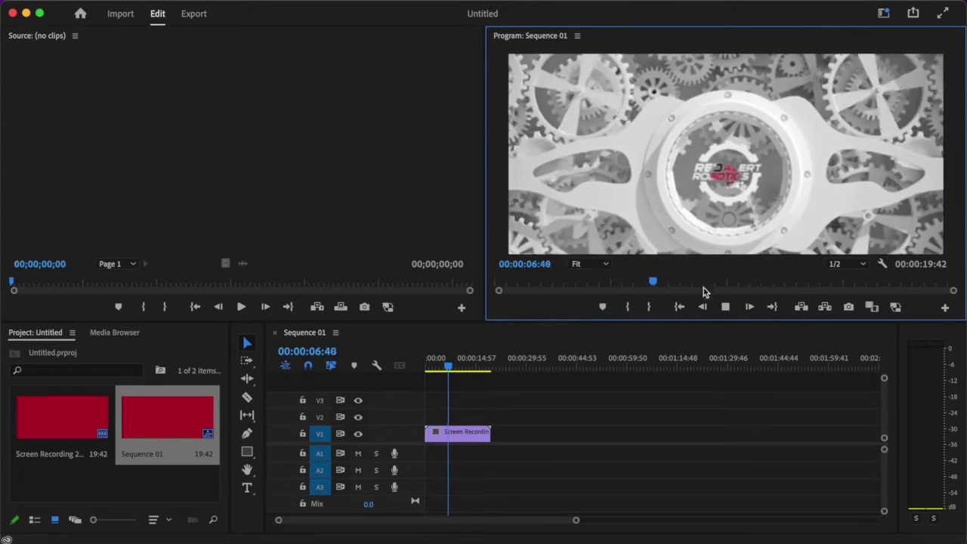
click(725, 311)
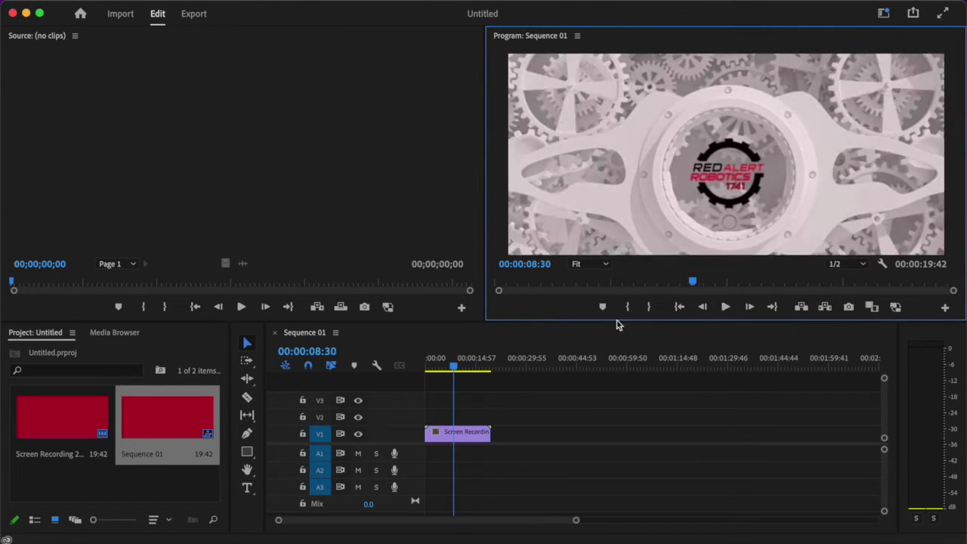
click(245, 489)
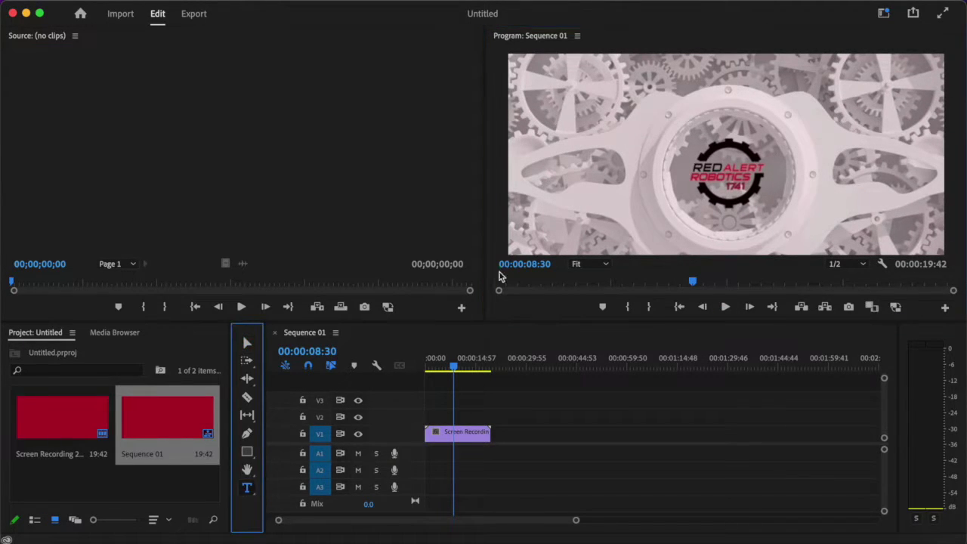
click(612, 144)
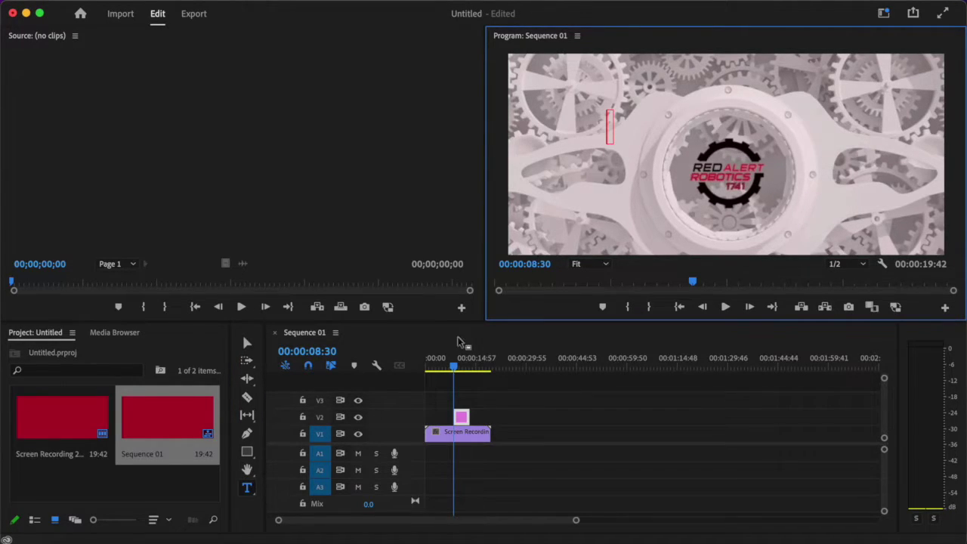
Step: Draw a short Pen line just left of the logo
click(246, 433)
drag(557, 199, 563, 199)
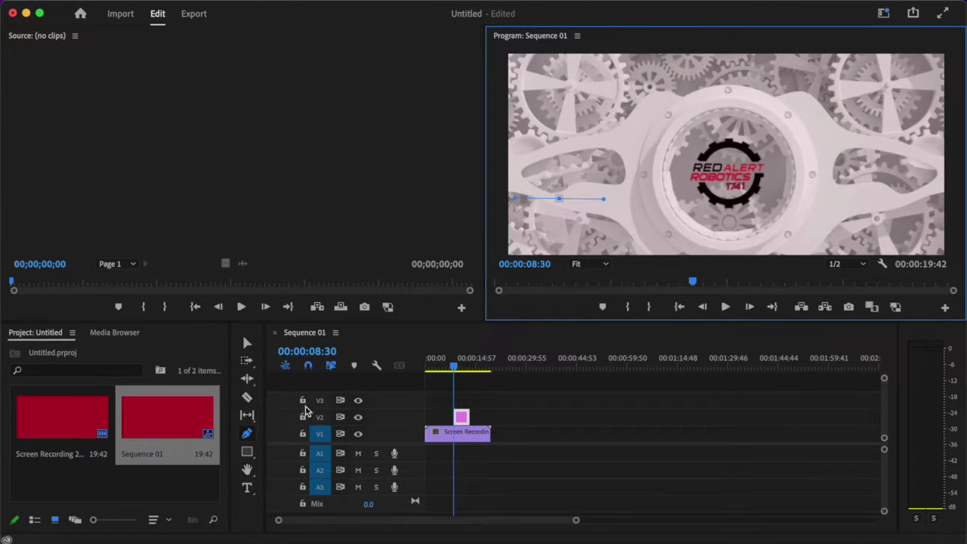
click(246, 415)
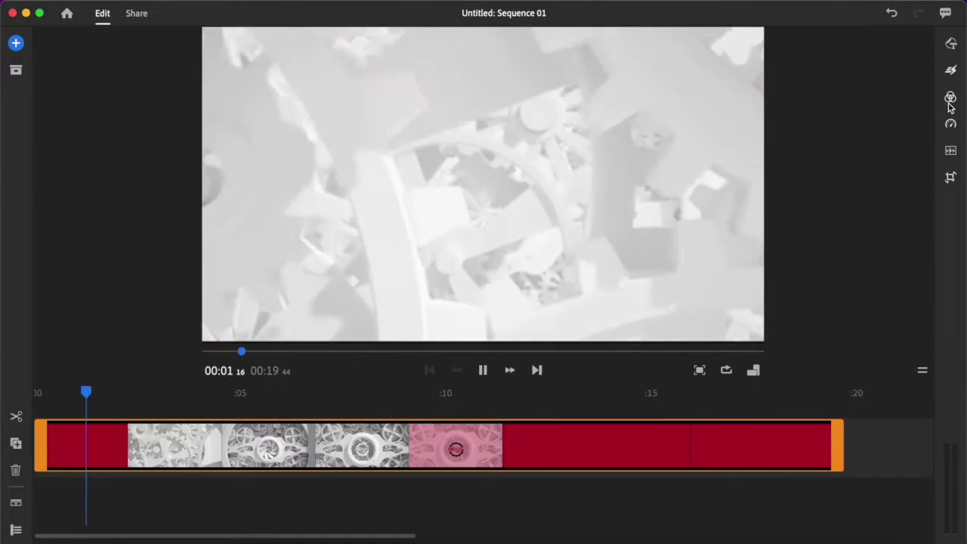
Step: Look through the clip's Color, Audio, Transform, Effects and Graphics panels
click(950, 97)
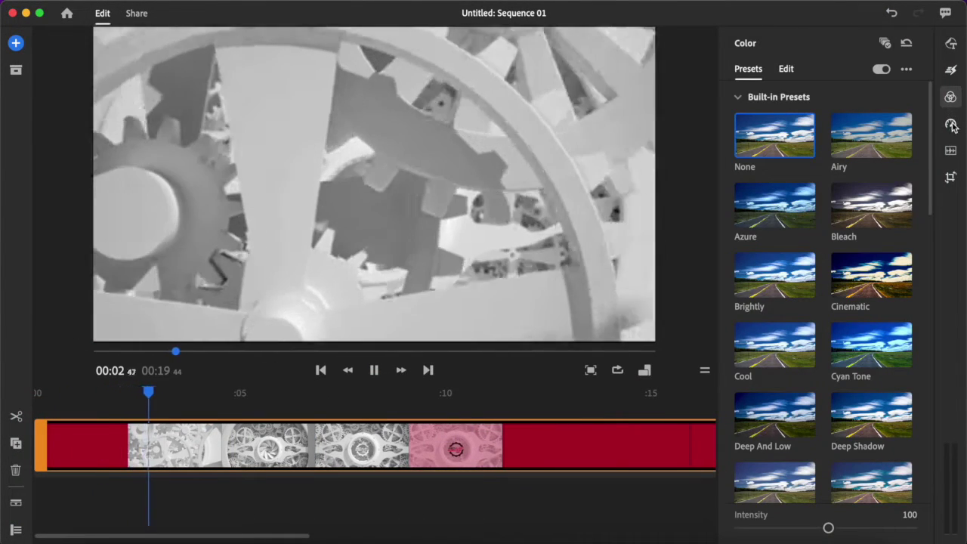
click(949, 123)
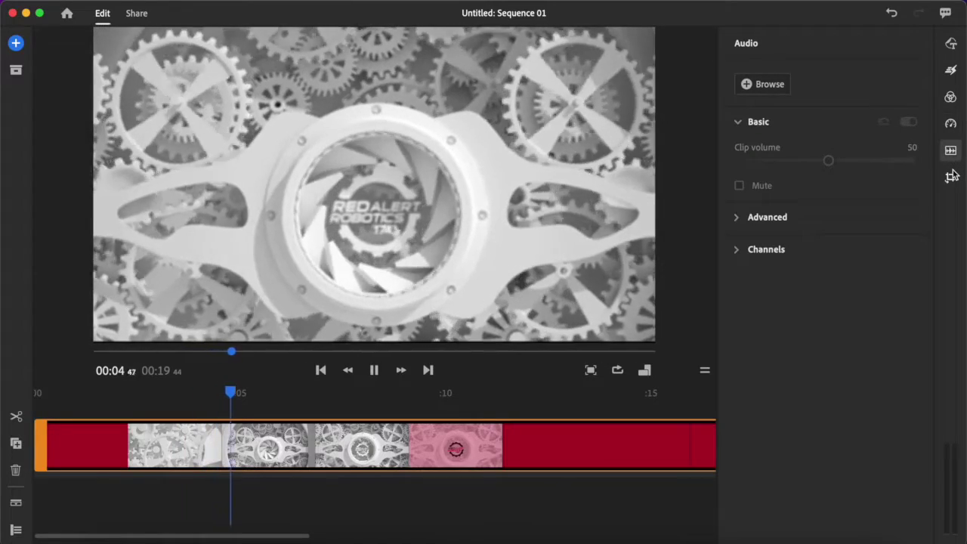
click(950, 177)
click(950, 68)
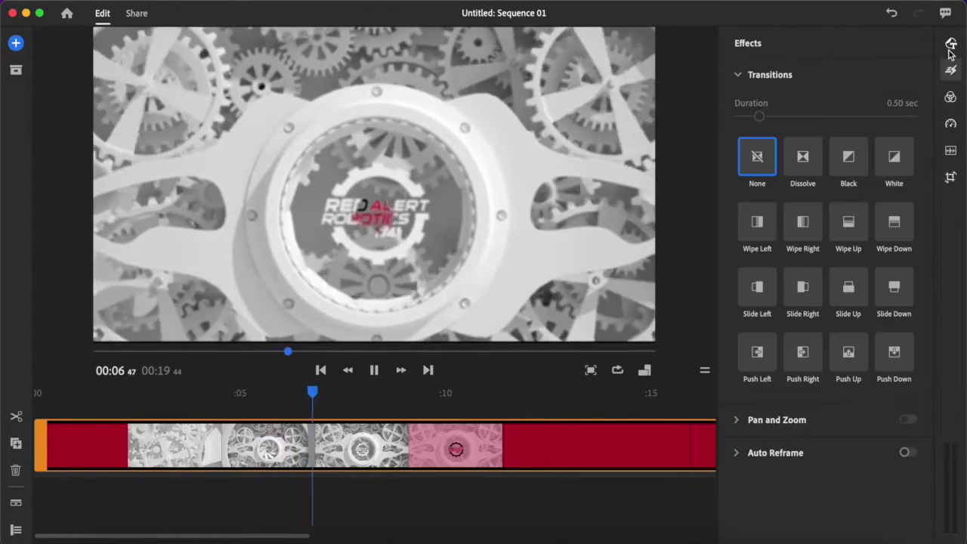
click(950, 43)
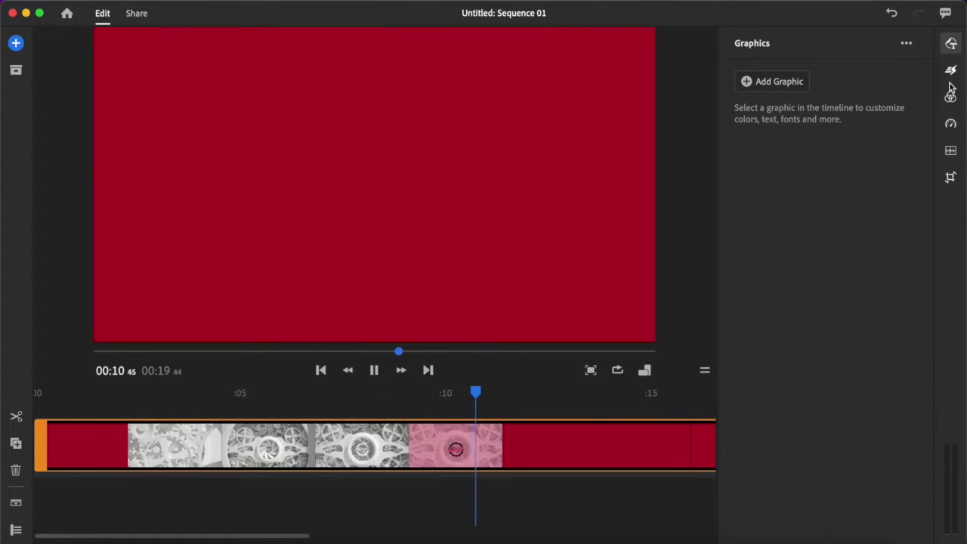
Step: Apply a built-in Color preset to the clip and bring up its Speed settings
click(950, 96)
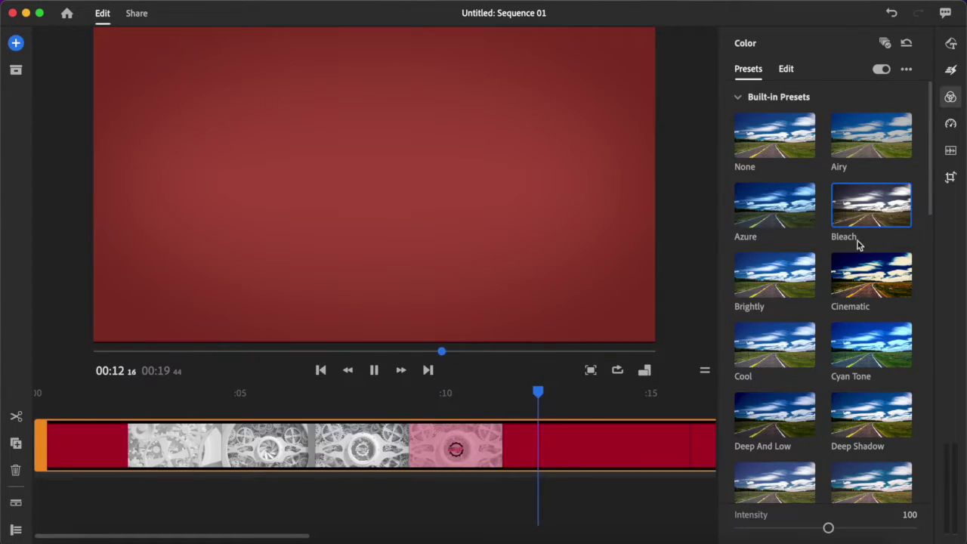
click(862, 305)
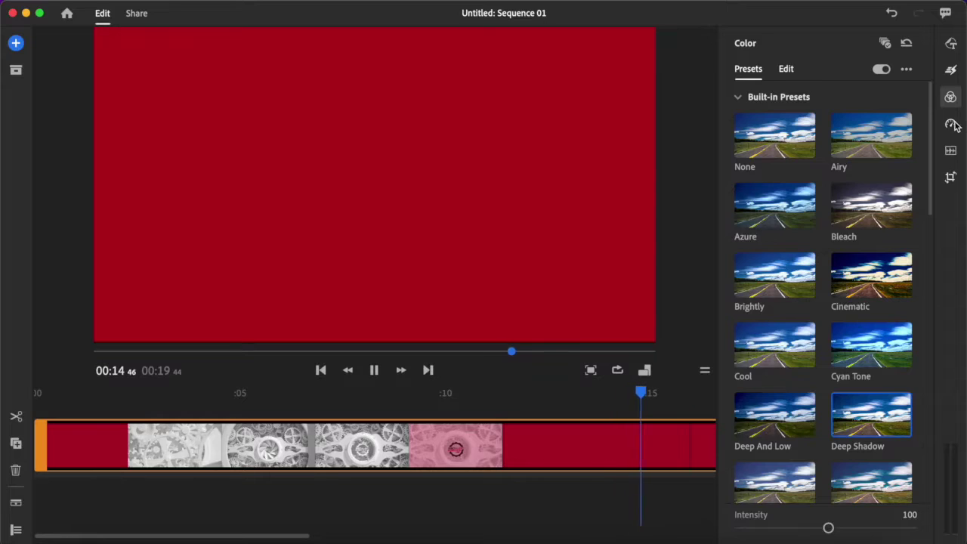
click(950, 124)
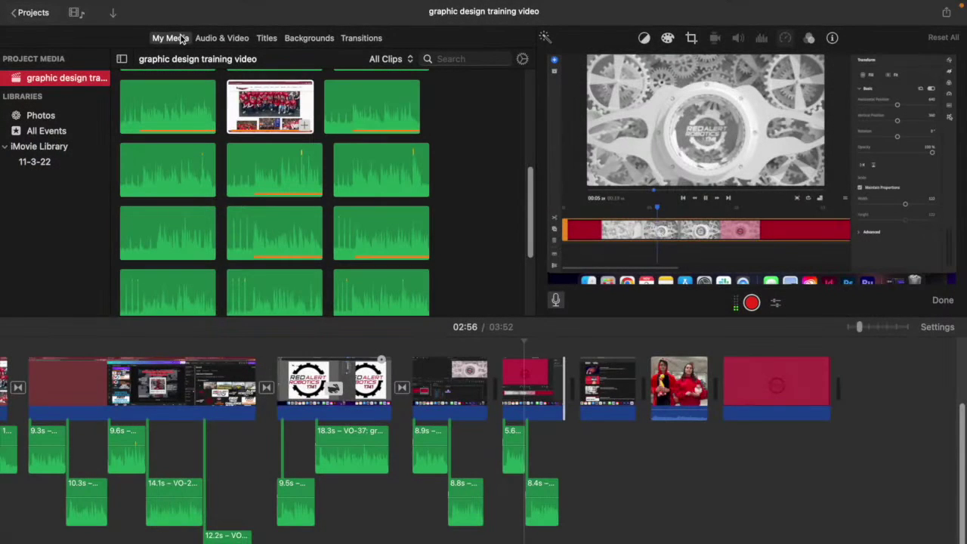
Step: Browse iMovie's sound effects, titles and backgrounds, ending on Transitions listing Cross Dissolve, Cube and Mosaic
scroll(278, 209, up, 5)
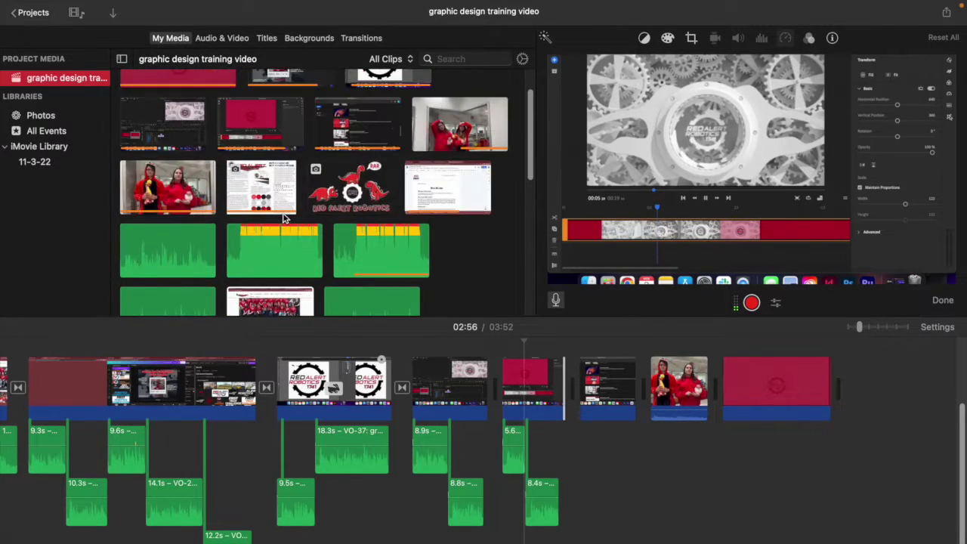
scroll(285, 218, up, 2)
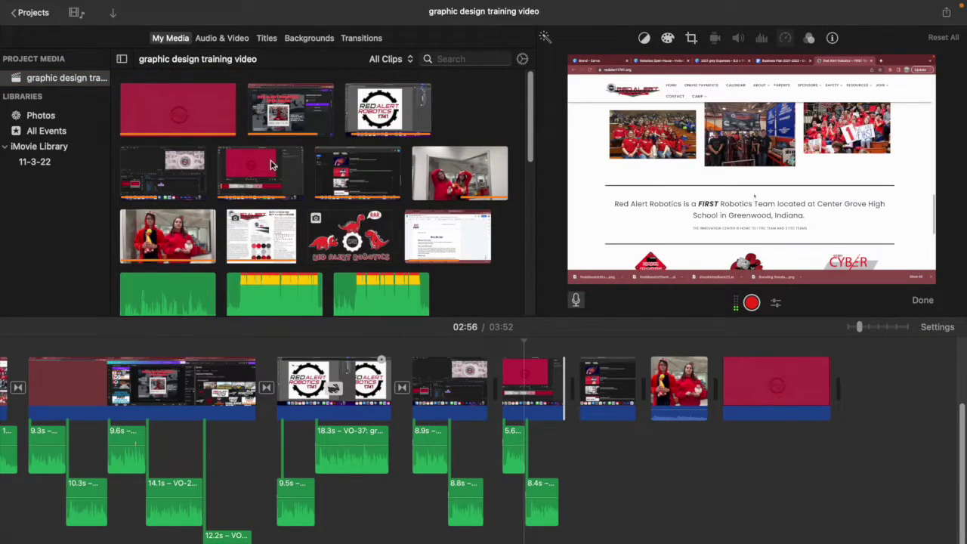
click(219, 38)
scroll(186, 218, down, 3)
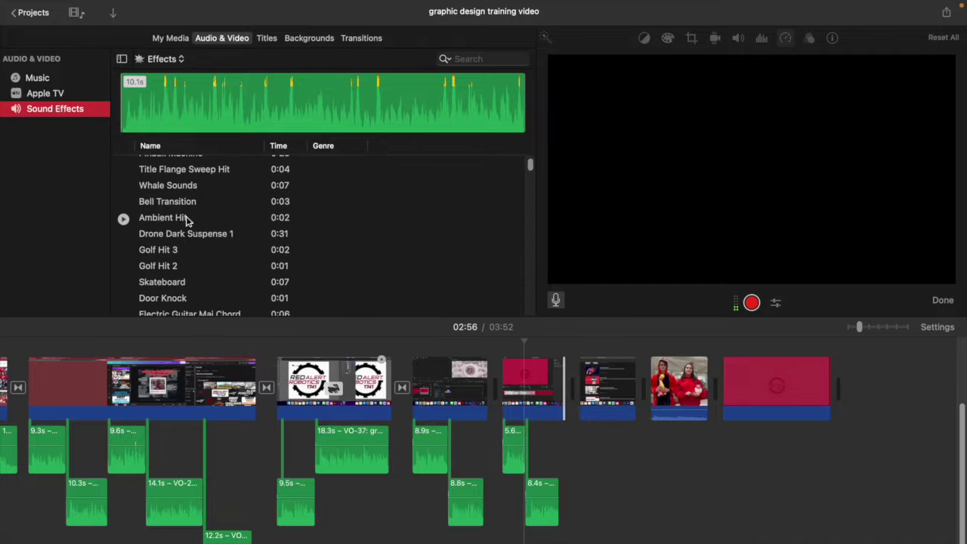
click(268, 38)
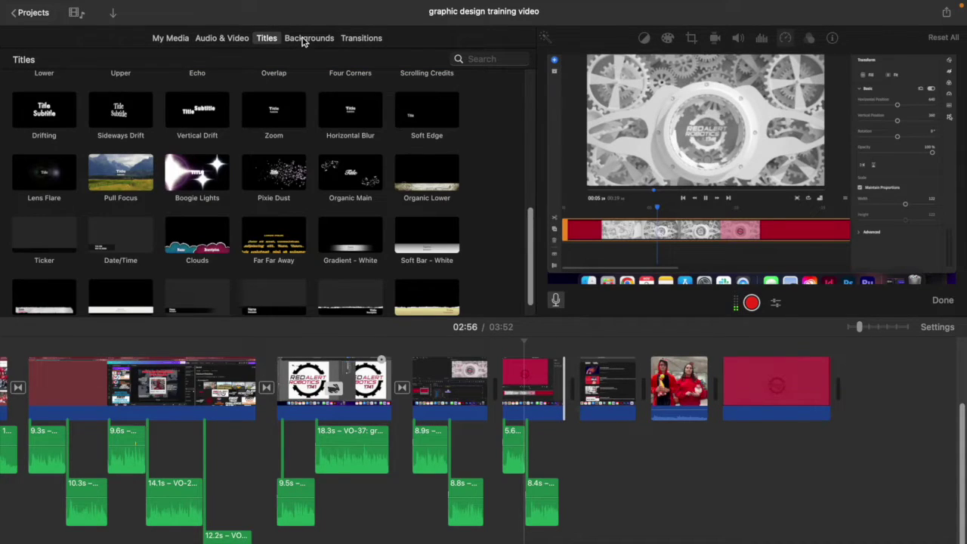
click(306, 39)
click(356, 38)
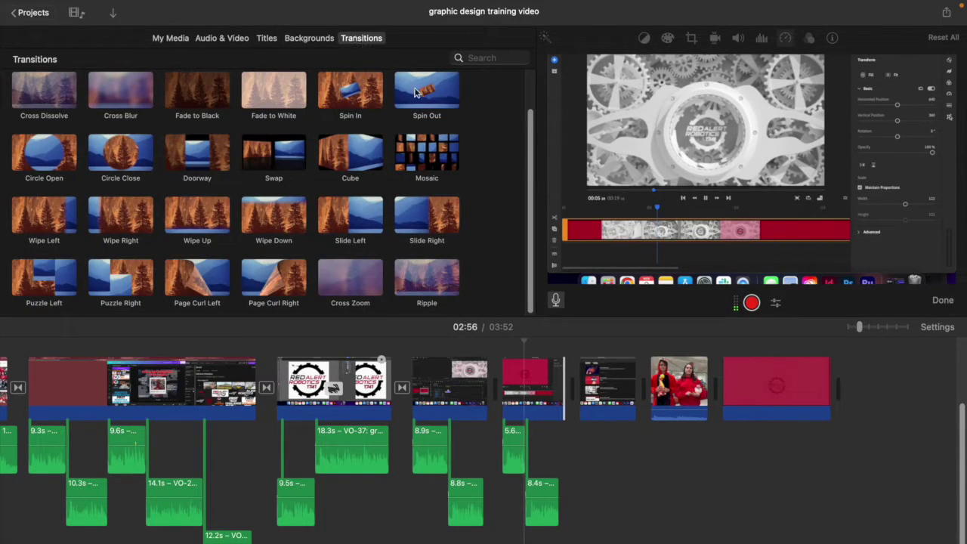